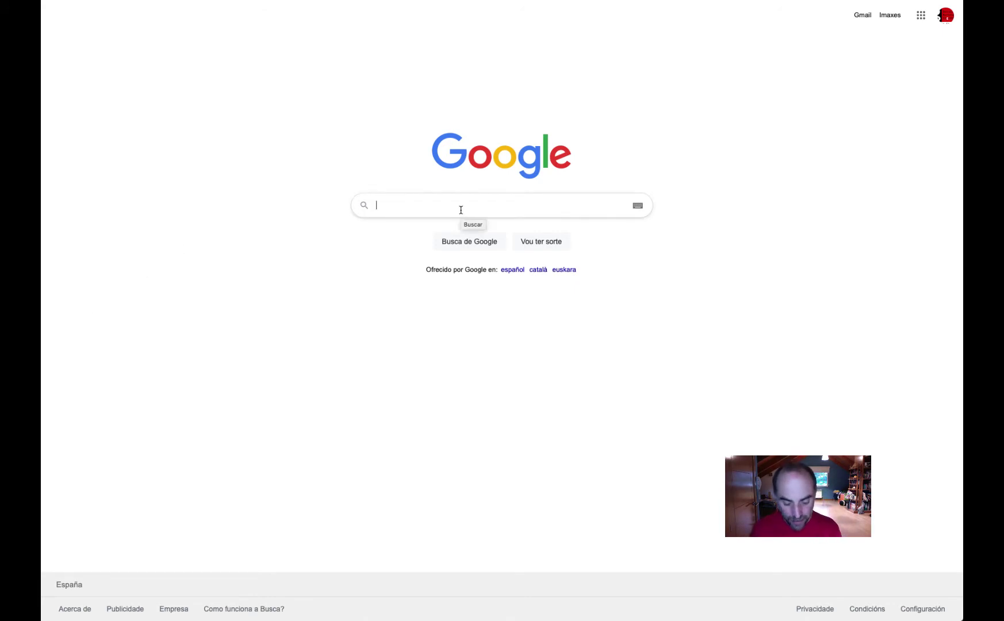
Search the web for "geogebra" and open the GeoGebra Clásico result.
text(ge)
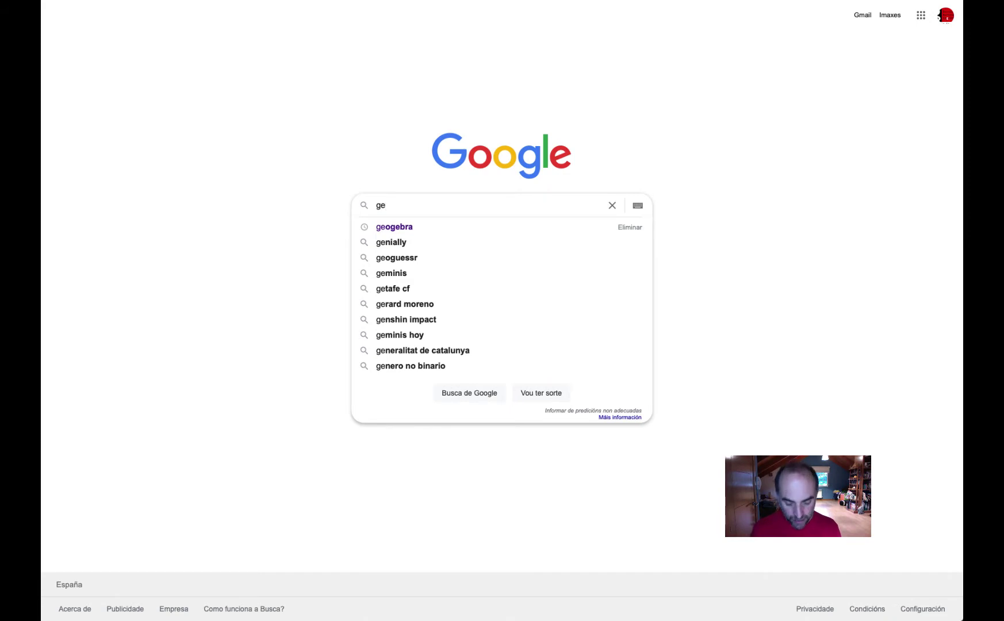
text(ogebra)
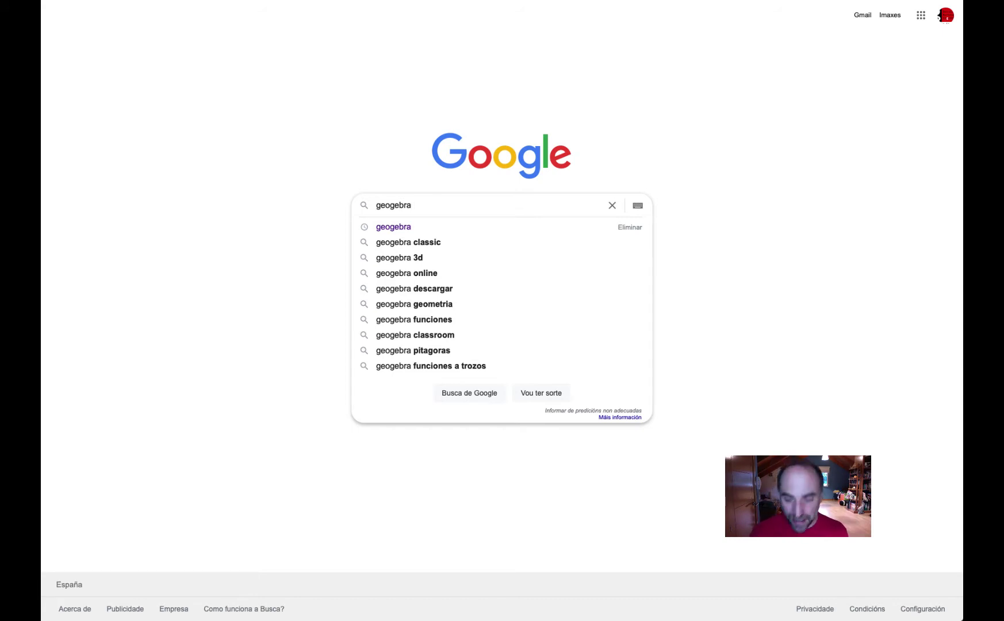
key(Return)
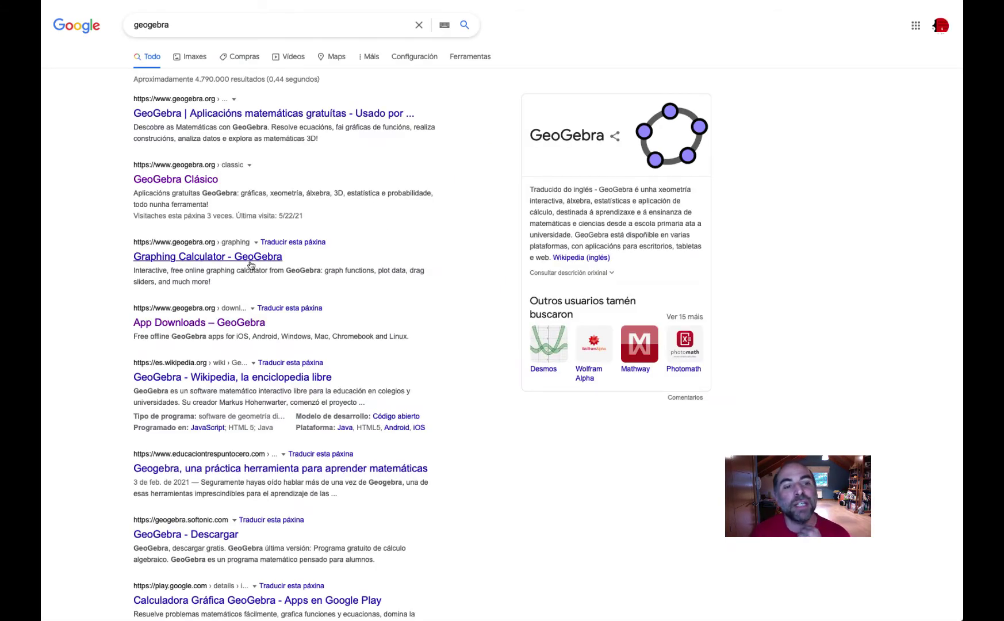
click(185, 180)
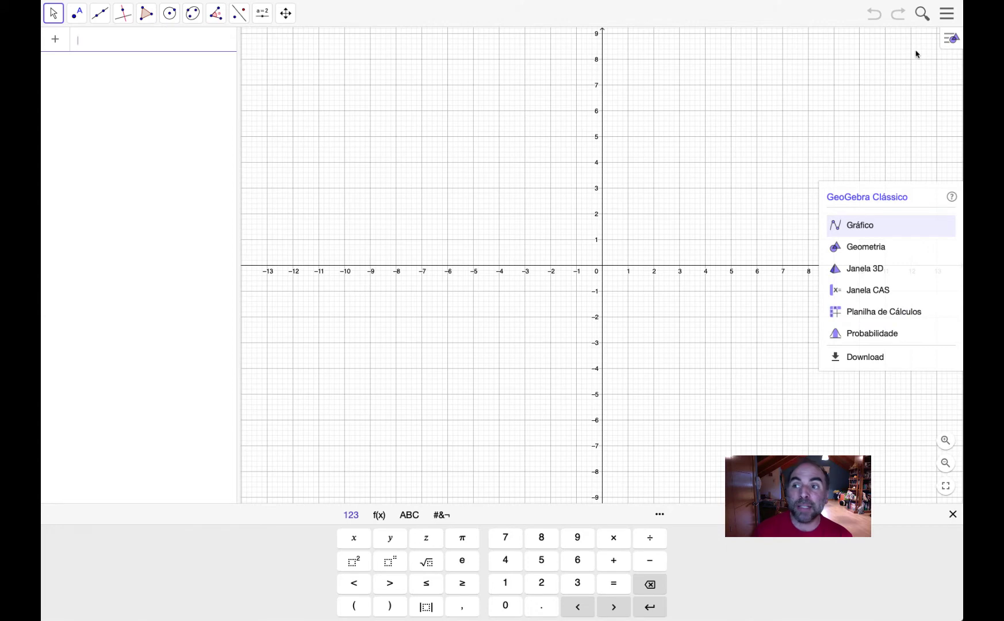
Change the interface language to Galician / Galego in the global settings and close the settings.
click(947, 14)
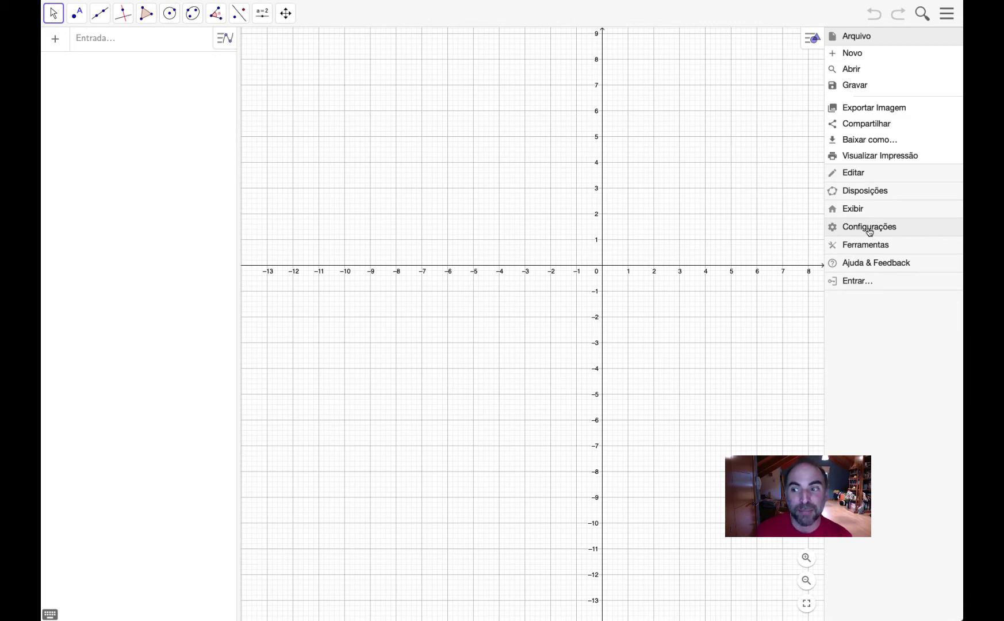
click(870, 230)
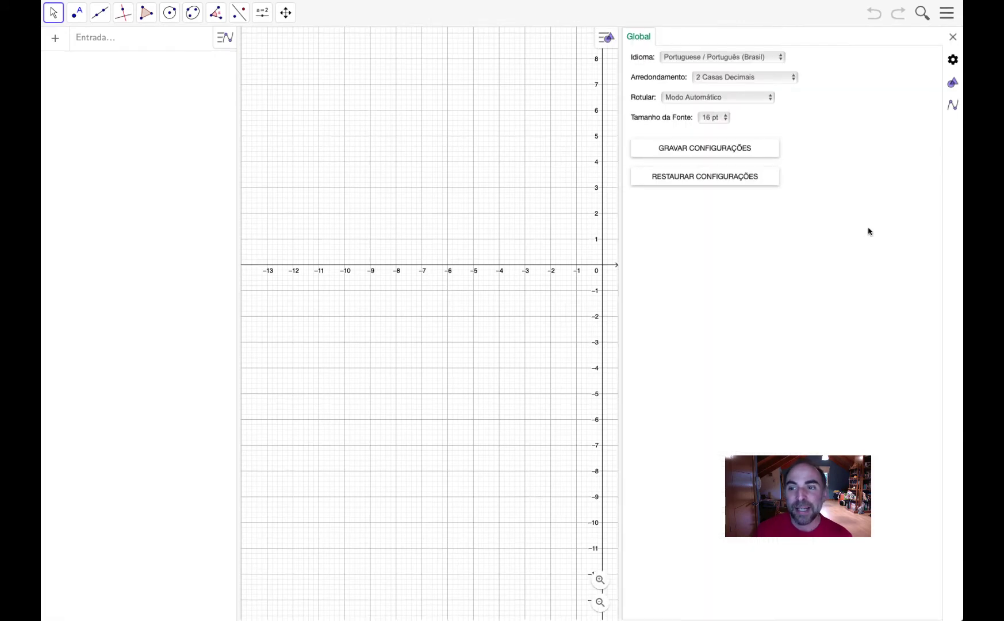
click(734, 60)
scroll(731, 61, up, 10)
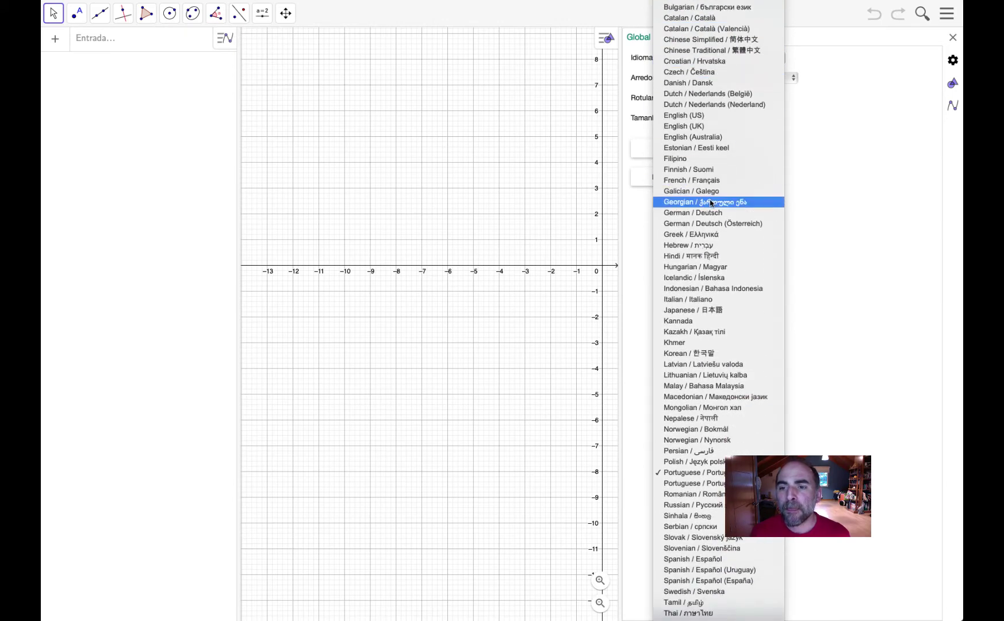
click(708, 193)
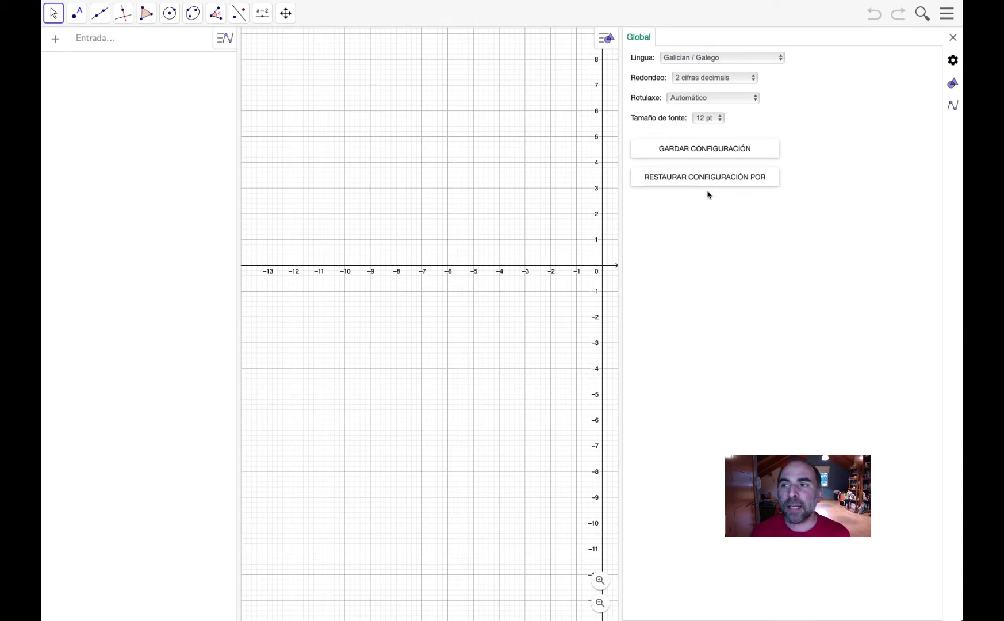
click(953, 38)
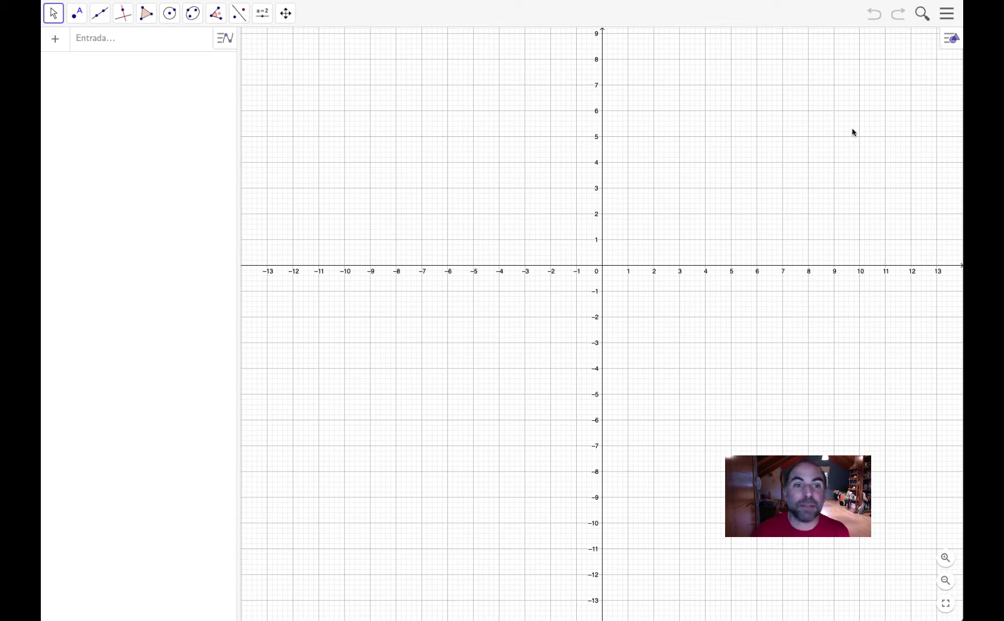
Create a number slider m = 1 with an interval from -5 to 5 near the top of the graph's second quadrant.
click(264, 20)
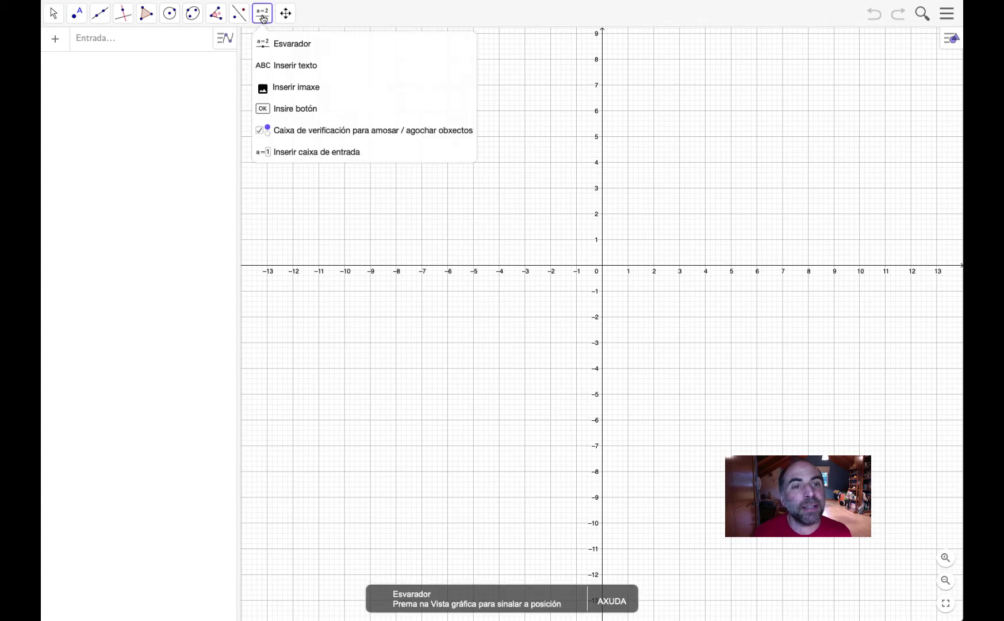
click(306, 48)
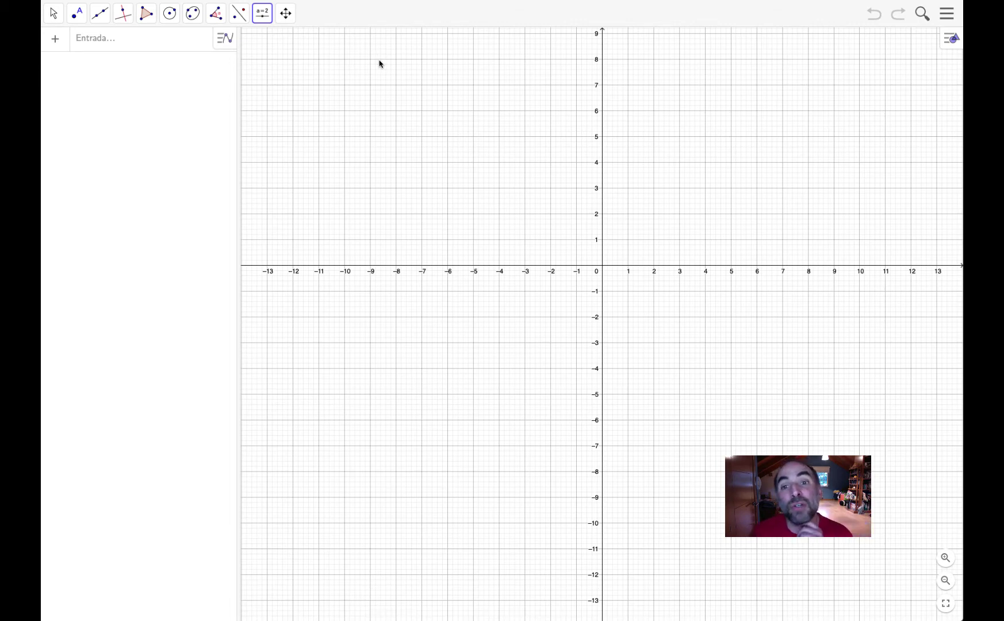
click(363, 54)
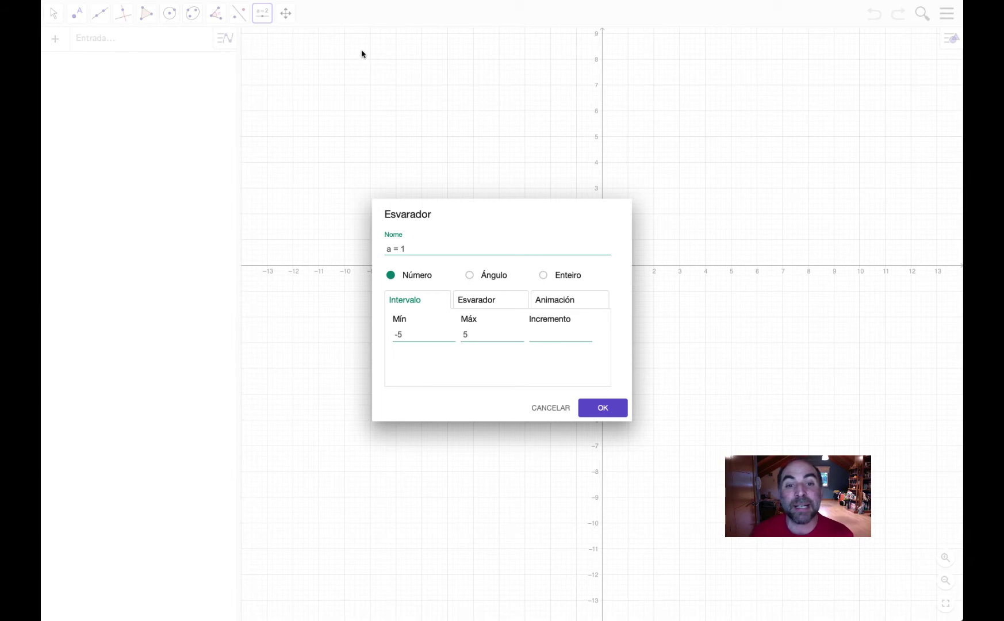
click(391, 250)
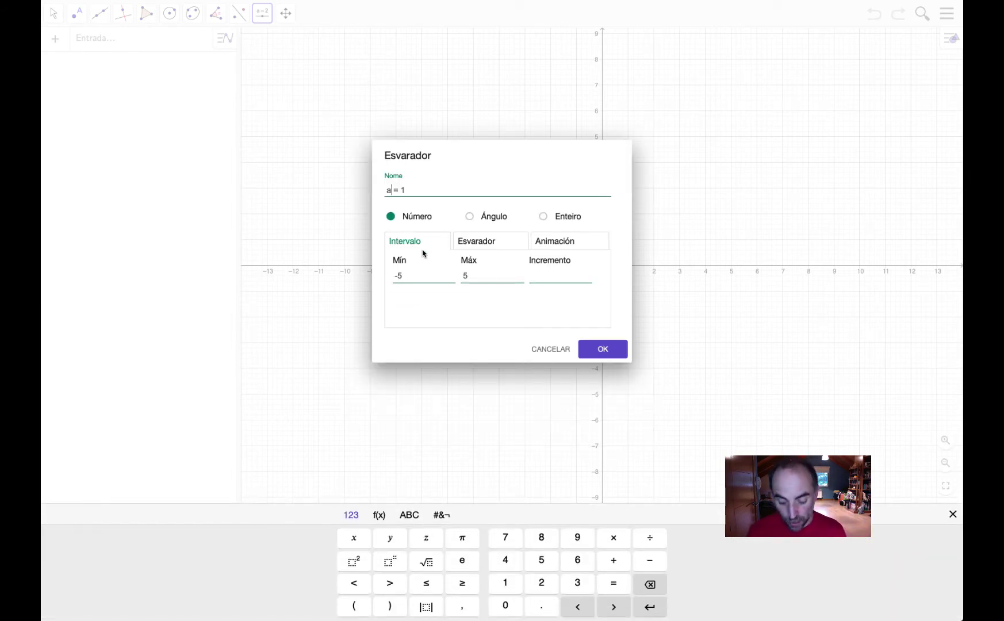
key(BackSpace)
text(m)
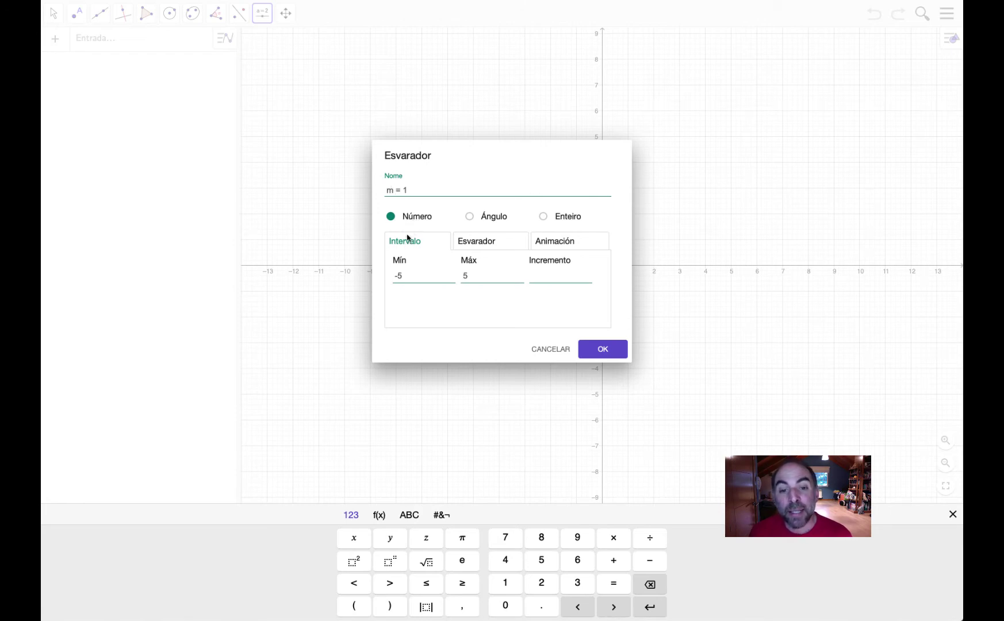
click(479, 242)
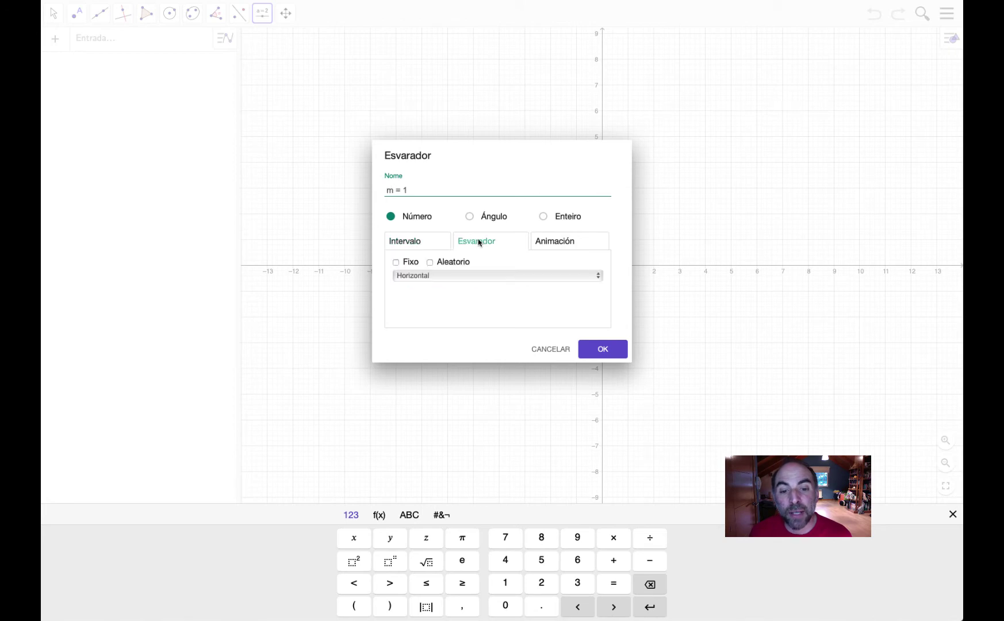
click(554, 241)
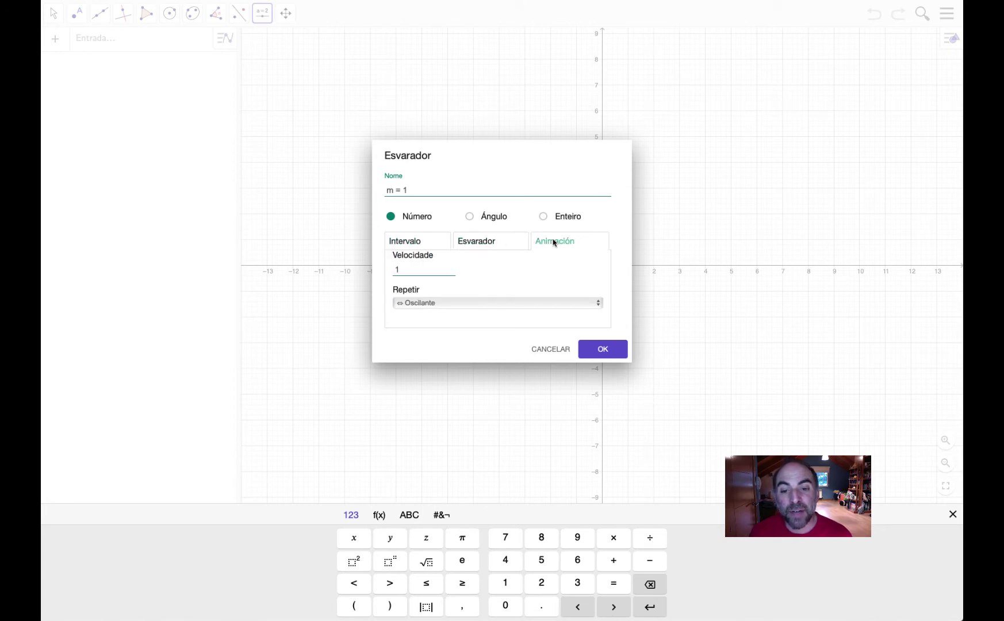
click(490, 241)
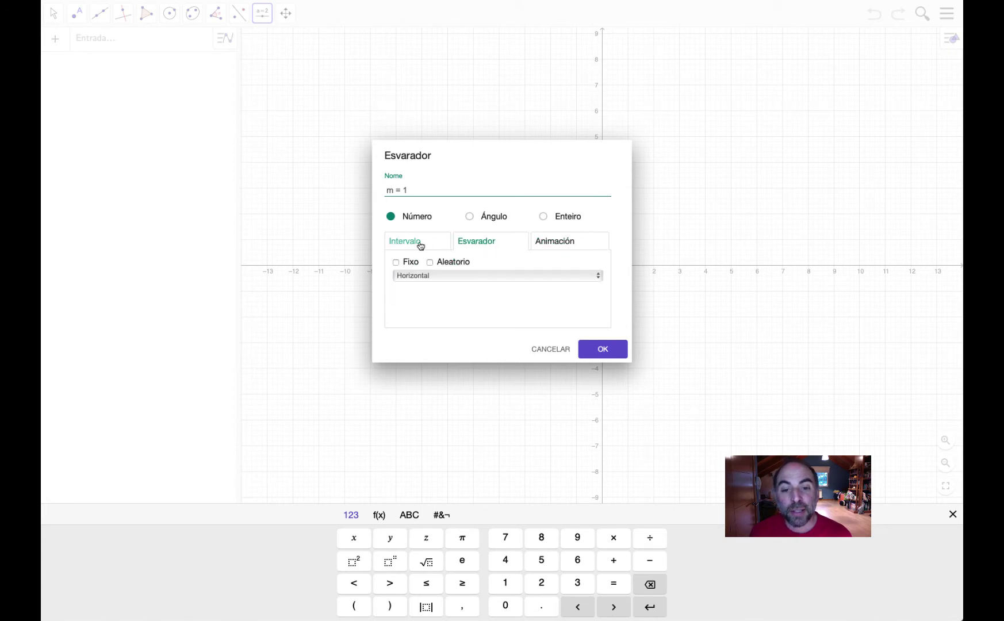
click(414, 244)
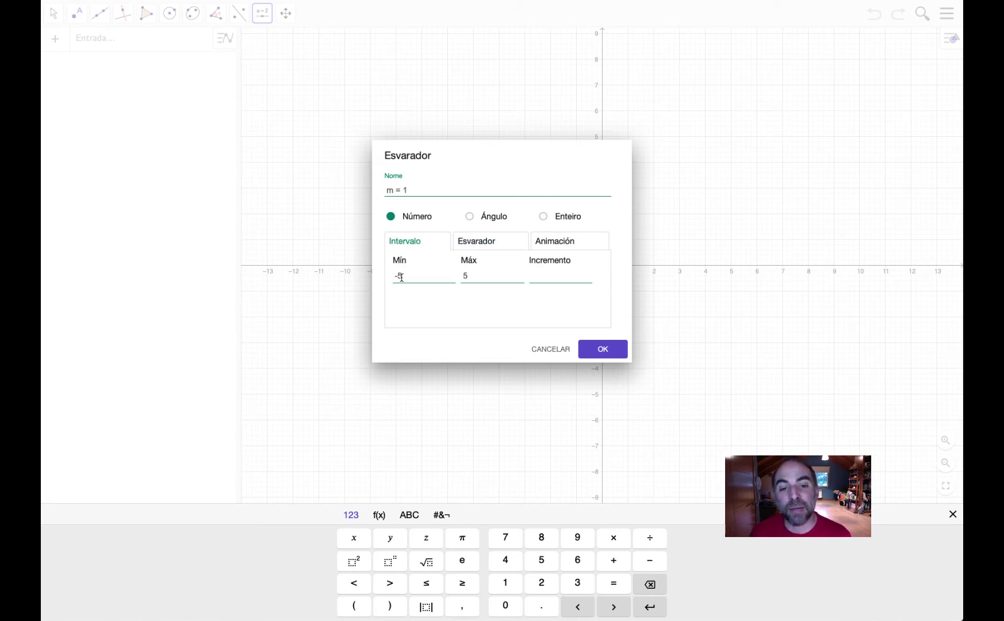
click(603, 352)
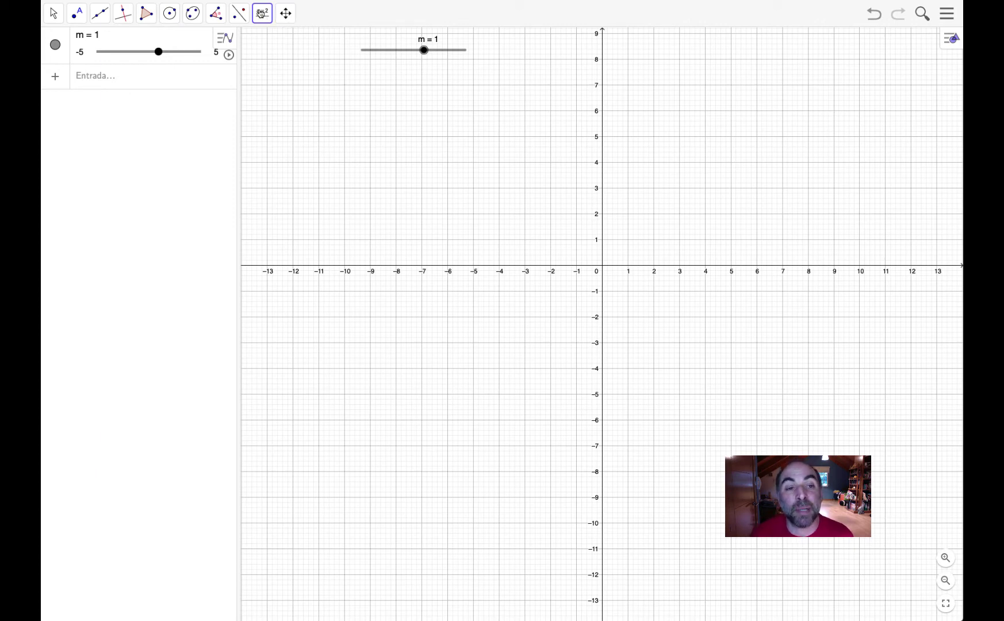
Create a second number slider n = 1 ranging from -5 to 5 and align it directly below slider m.
click(409, 84)
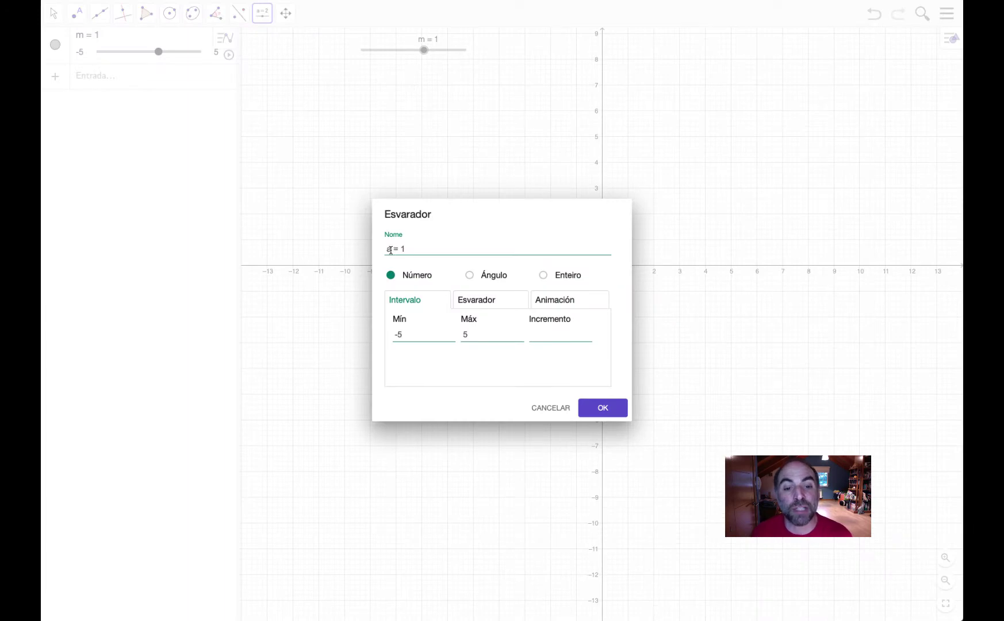
click(418, 247)
key(BackSpace)
text(n)
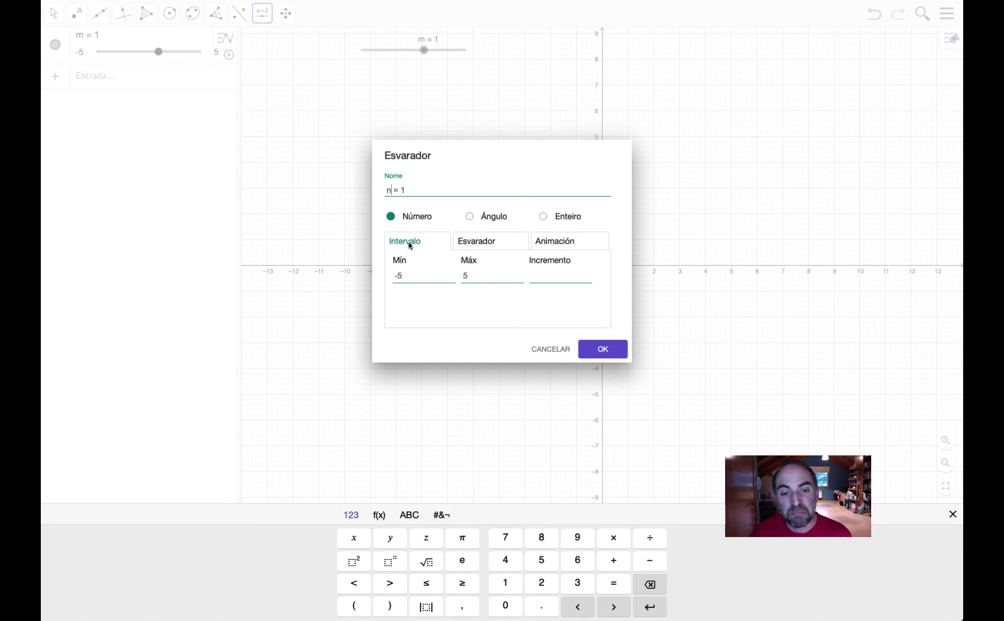
click(603, 349)
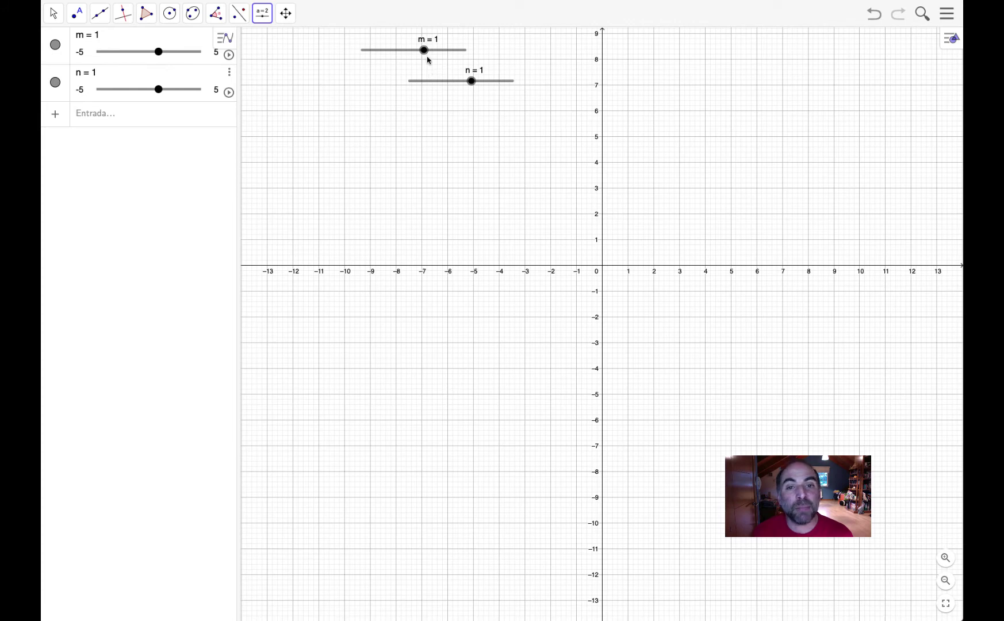
drag(427, 85, 382, 79)
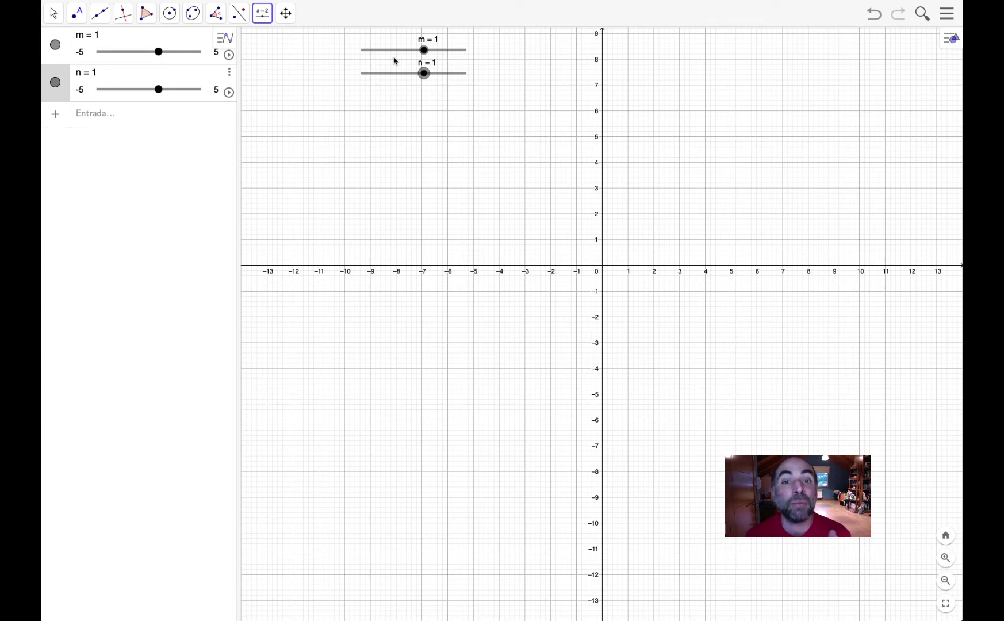
Define the linear function f(x) = mx + n using the two sliders as parameters.
click(161, 118)
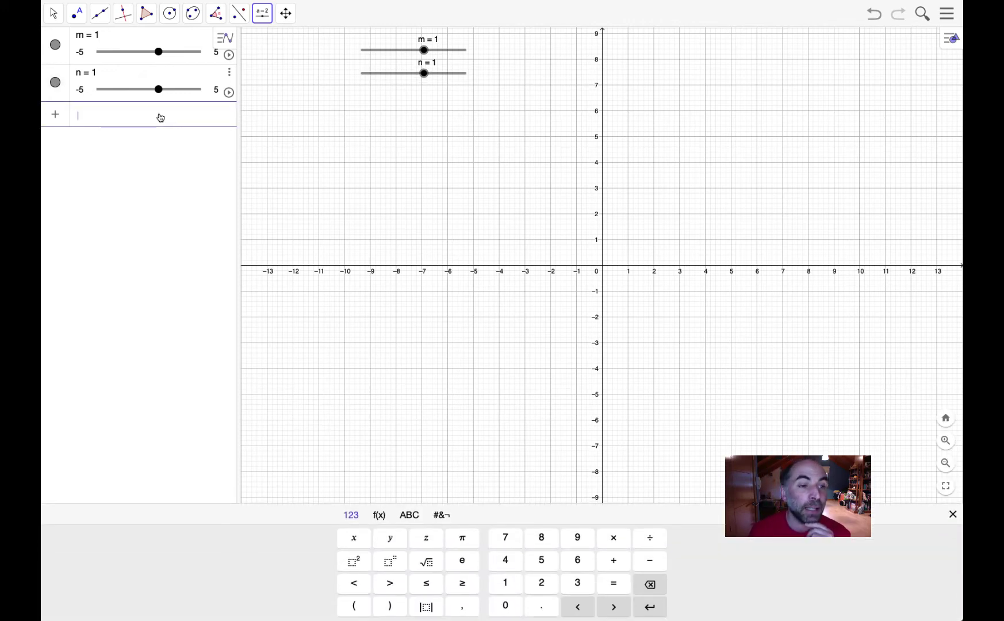
text(f(x) )
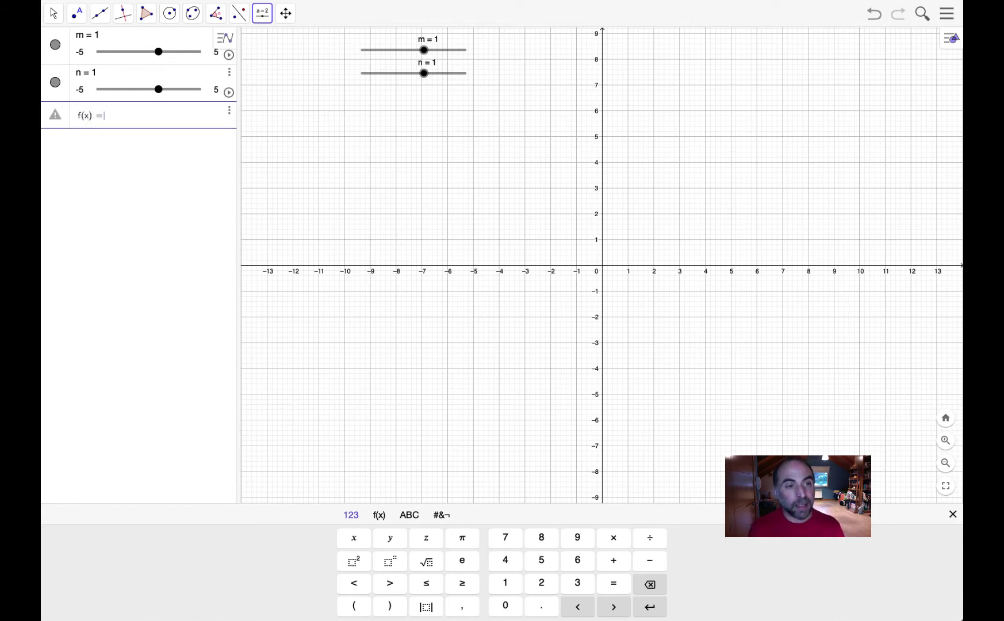
text(= m)
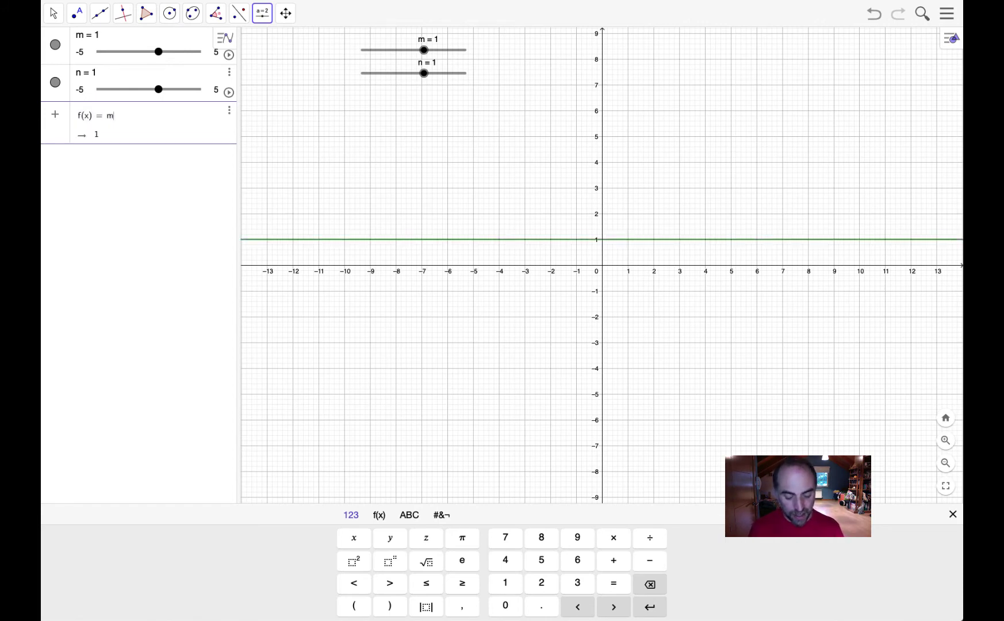
text(x + n)
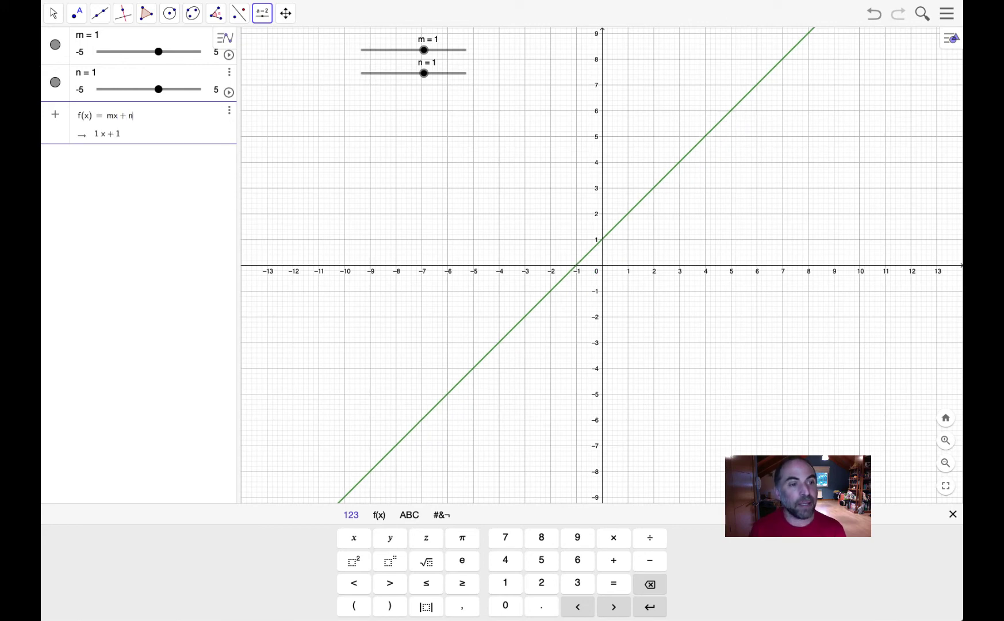
key(Return)
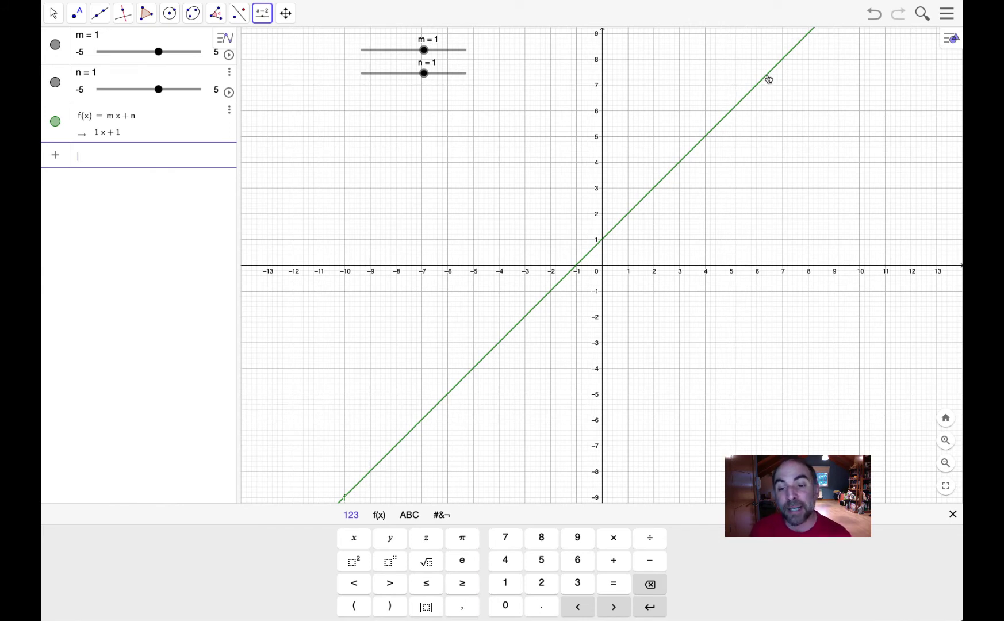
Set the label of the line f to show "Nome e valor" and close its settings.
right_click(377, 468)
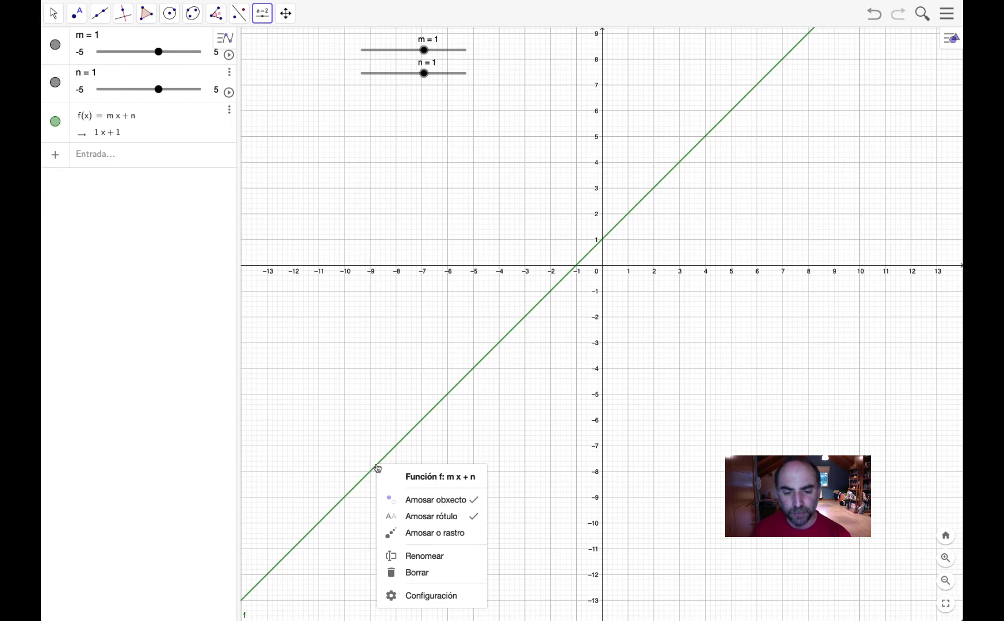
click(426, 598)
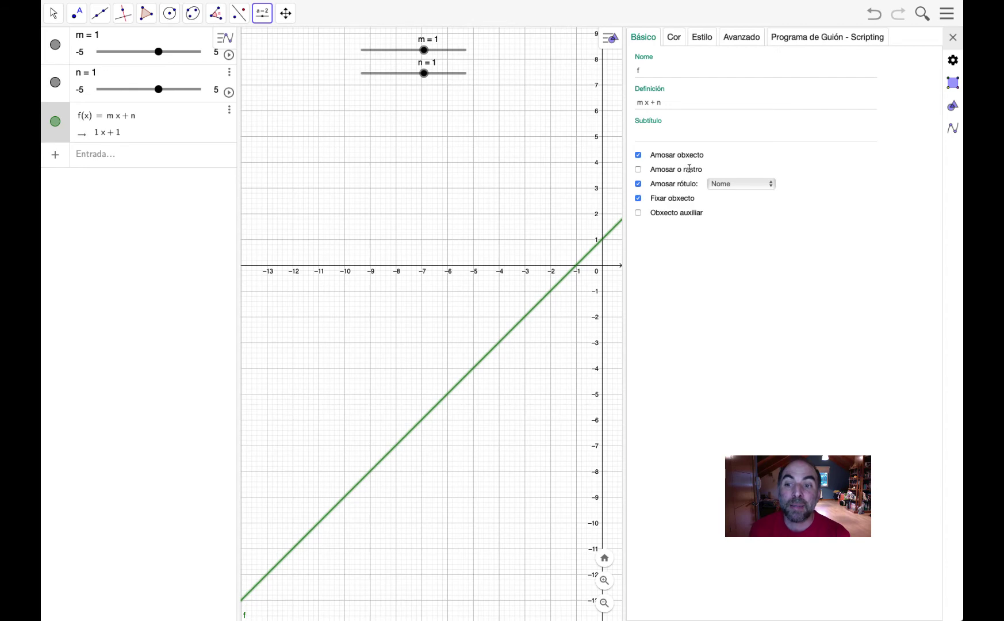
click(731, 188)
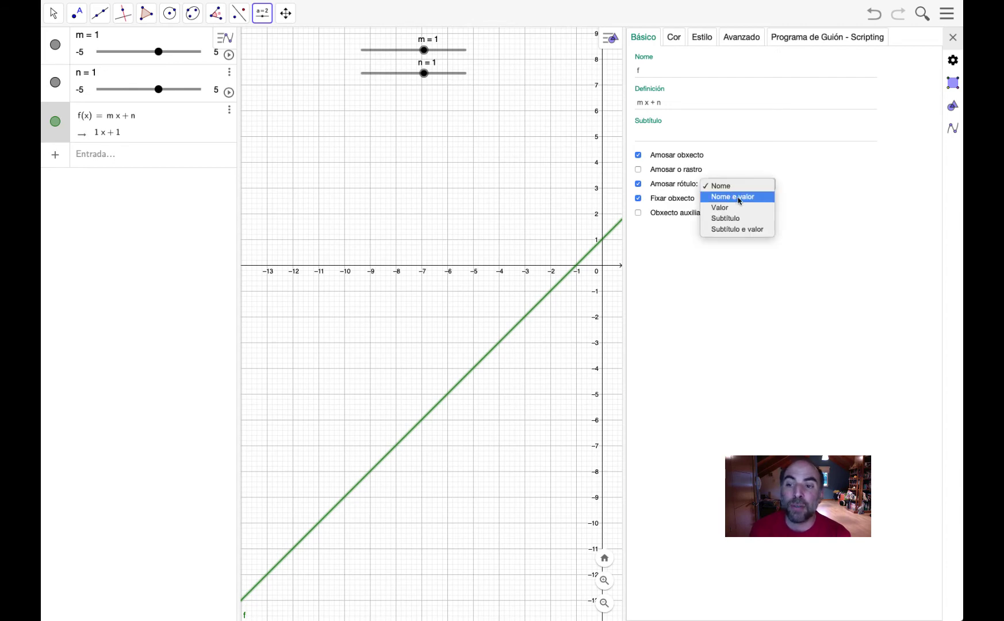
click(739, 197)
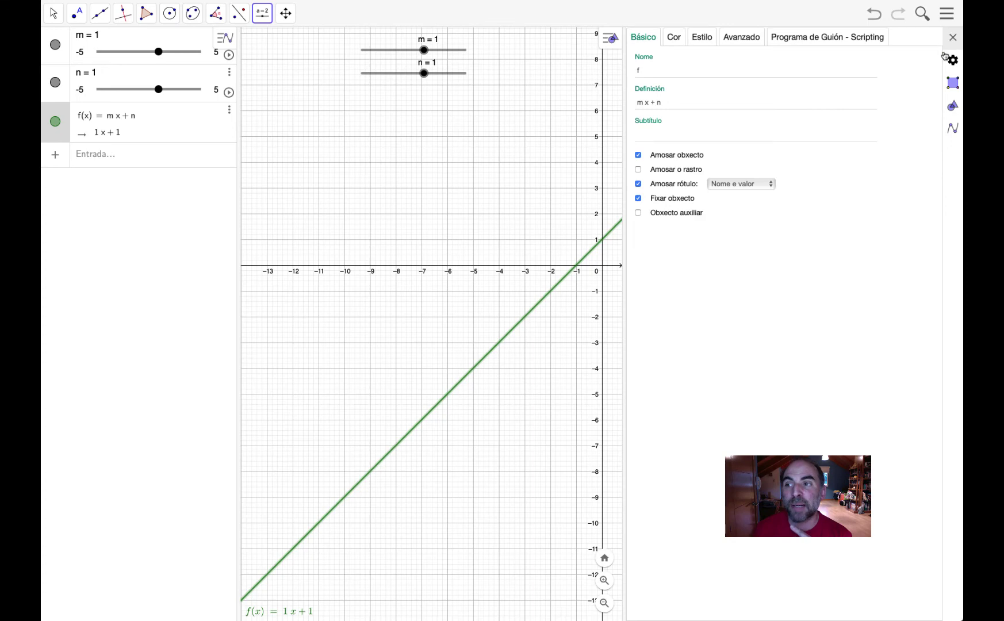
click(953, 37)
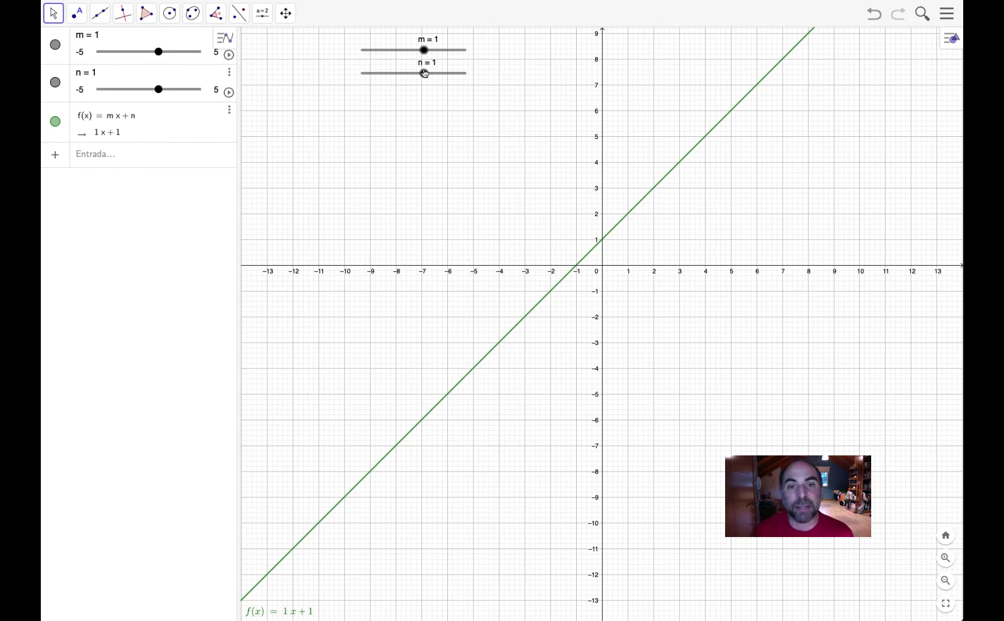
Vary the line by moving slider m to 4 and slider n to -0.2.
drag(426, 51, 456, 54)
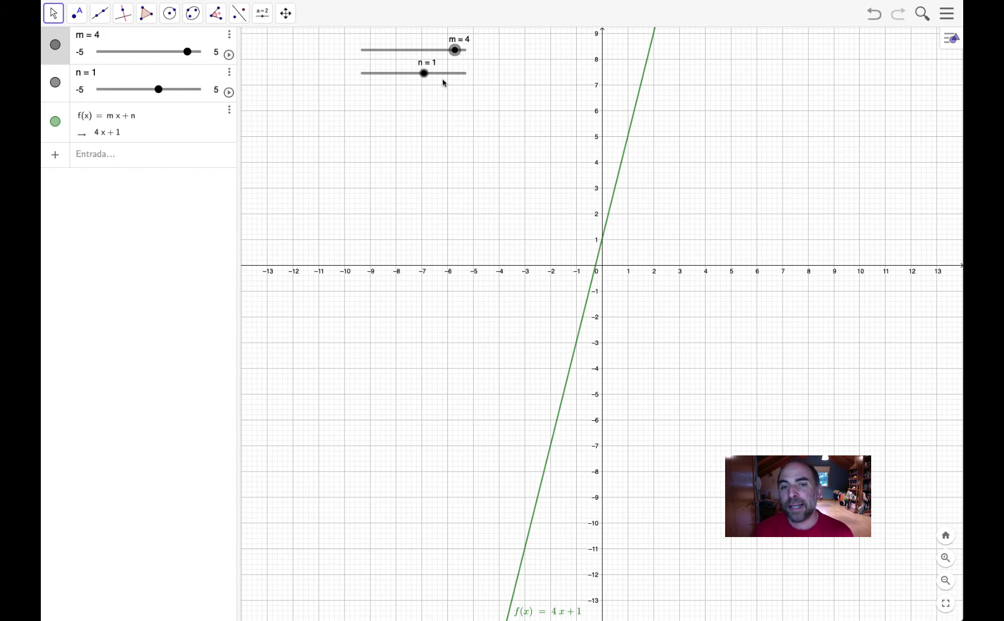
mouse_move(425, 75)
mouse_down()
mouse_move(360, 79)
mouse_move(467, 74)
mouse_move(412, 75)
mouse_up()
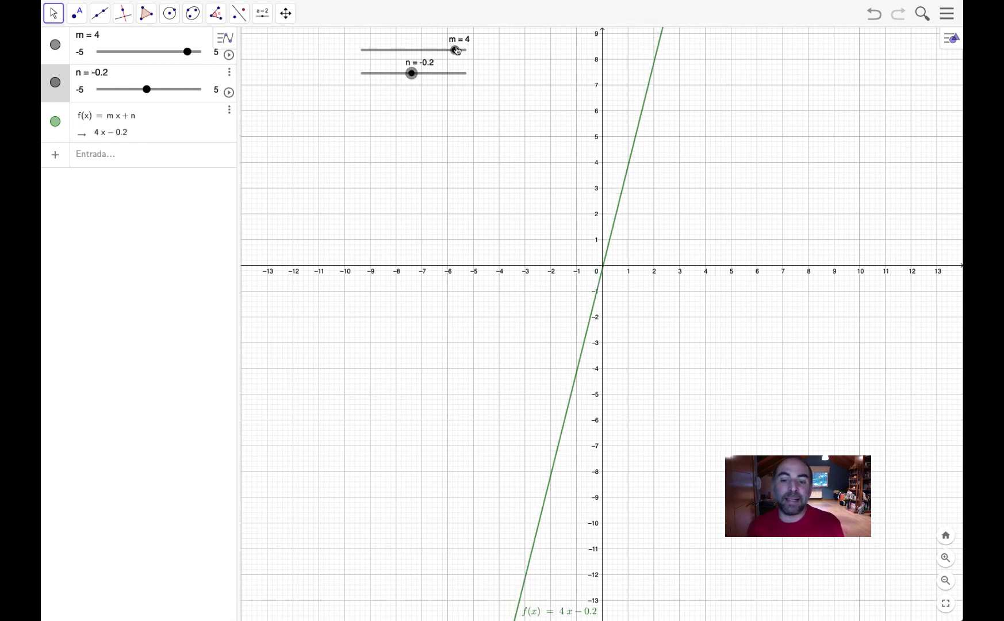
Vary the line's slope and intercept by moving slider m through -0.7 to 0.4 and slider n to 2.2.
drag(458, 51, 408, 53)
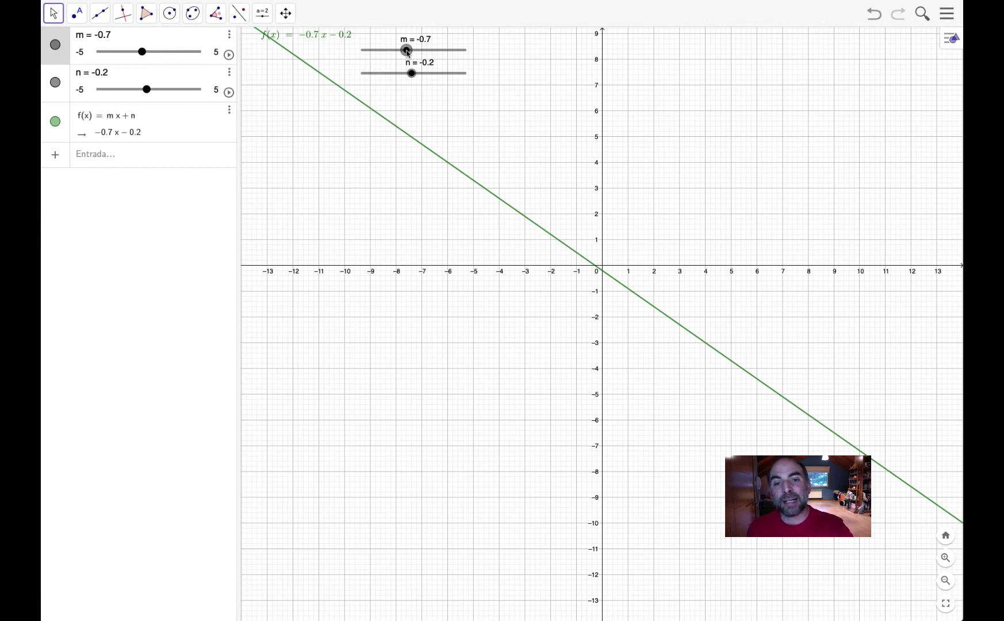
mouse_move(408, 53)
mouse_down()
mouse_move(415, 75)
mouse_move(451, 78)
mouse_move(380, 75)
mouse_move(437, 76)
mouse_move(417, 50)
mouse_up()
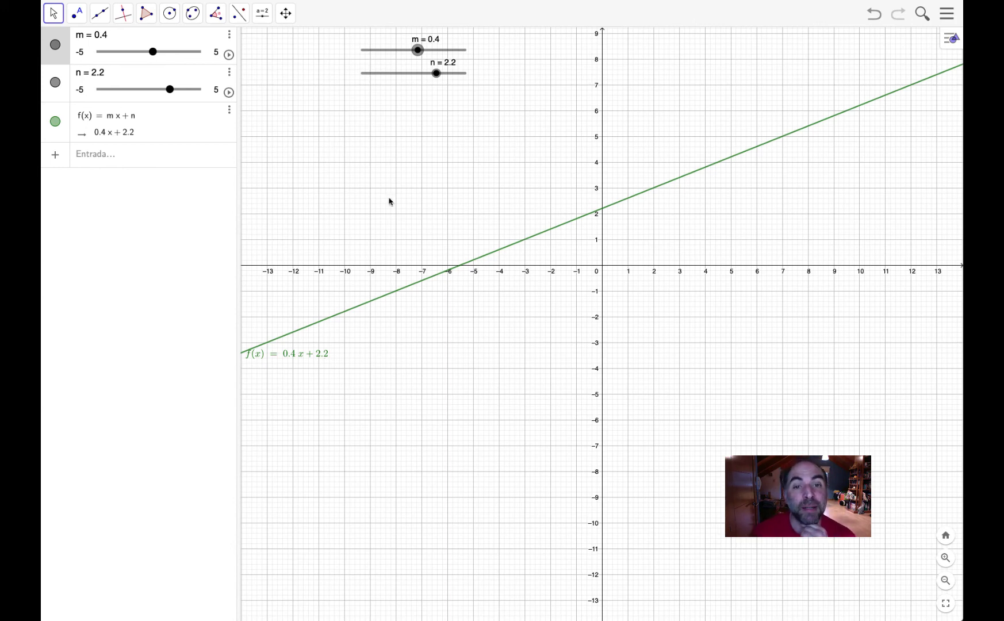
Turn on "Animación activa" for slider m in its basic properties and close its settings.
double_click(439, 55)
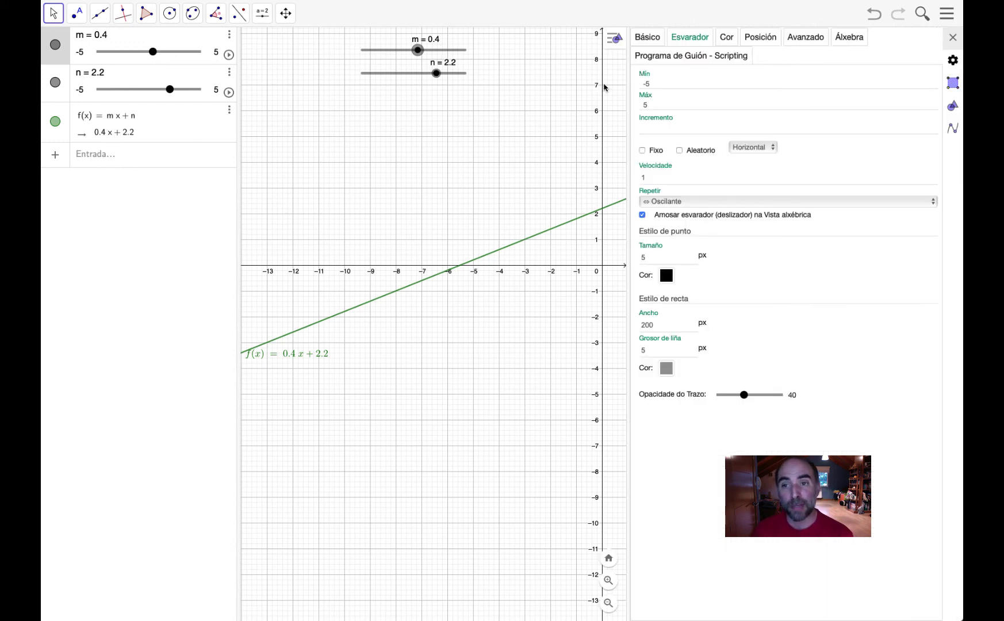
click(648, 39)
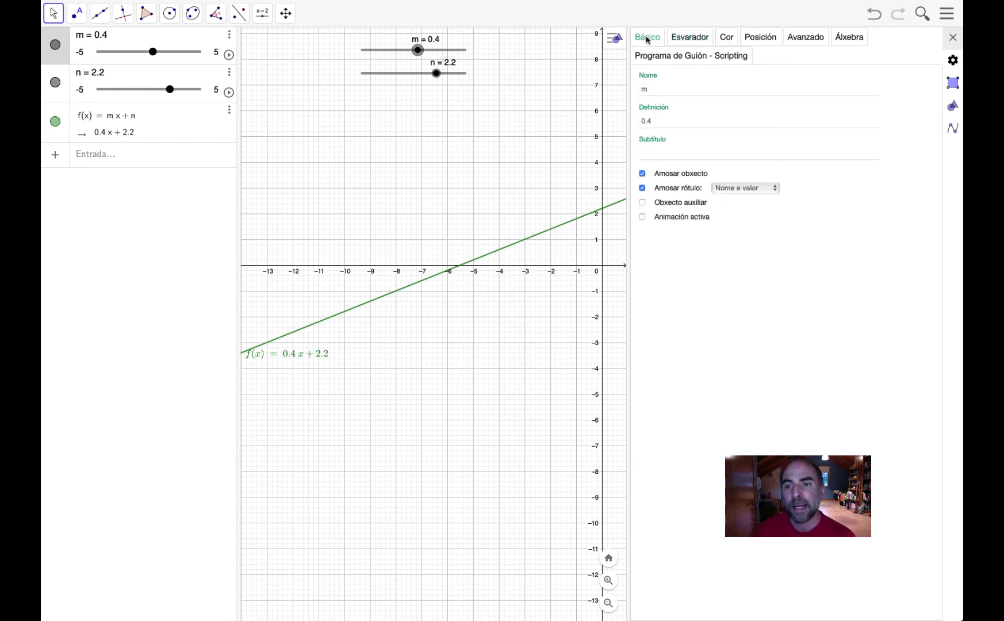
click(643, 219)
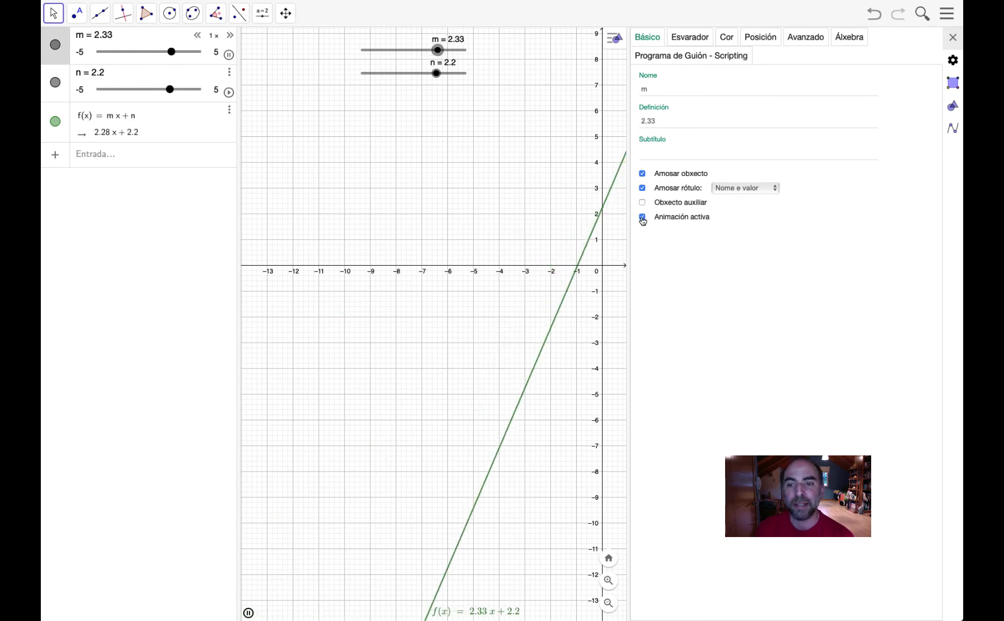
click(953, 38)
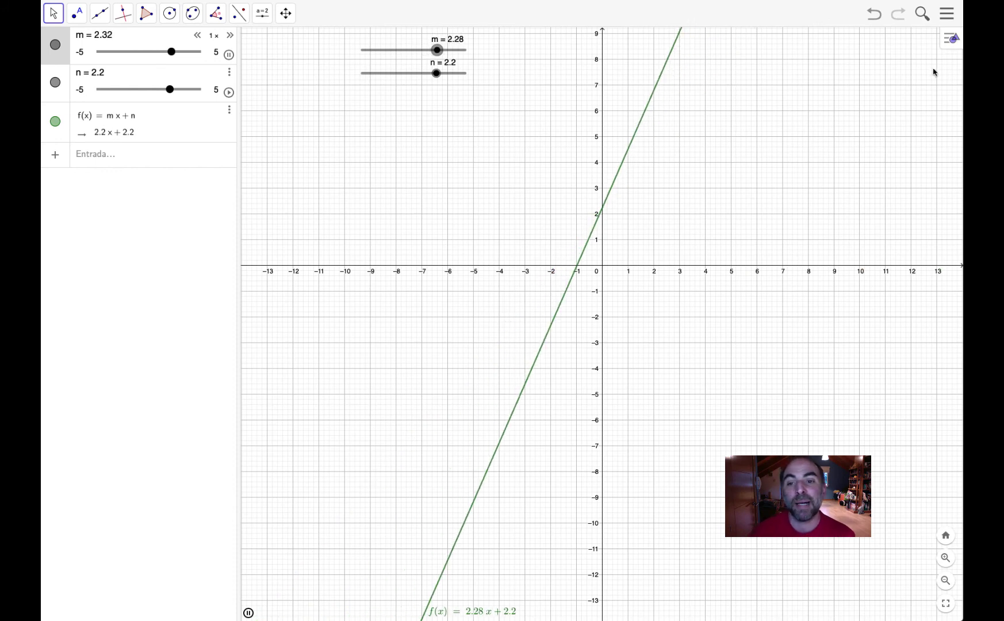
Enable "Animación activa" for slider n as well and close its settings.
double_click(448, 76)
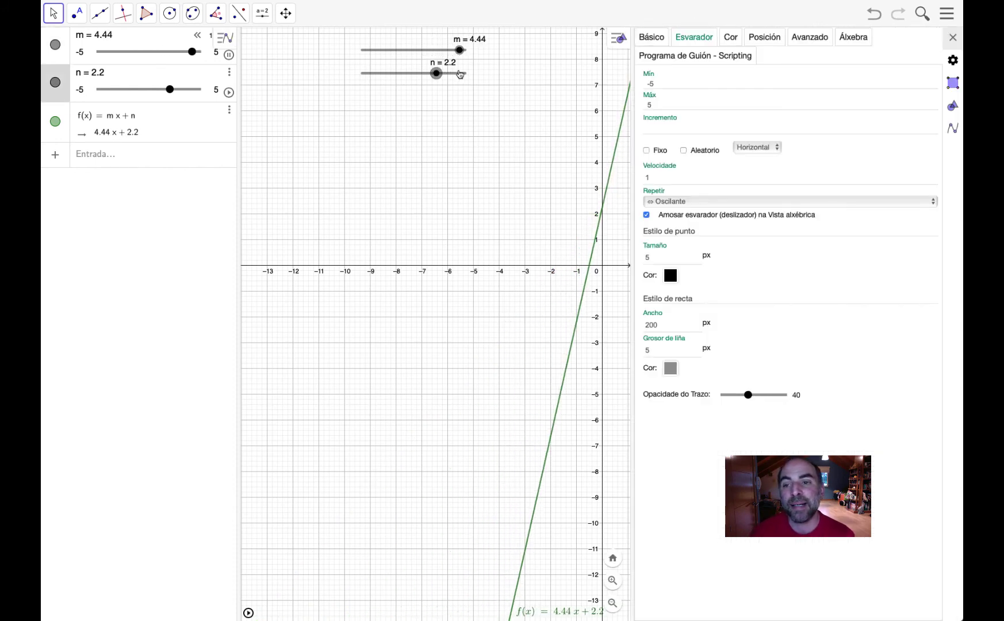
click(652, 39)
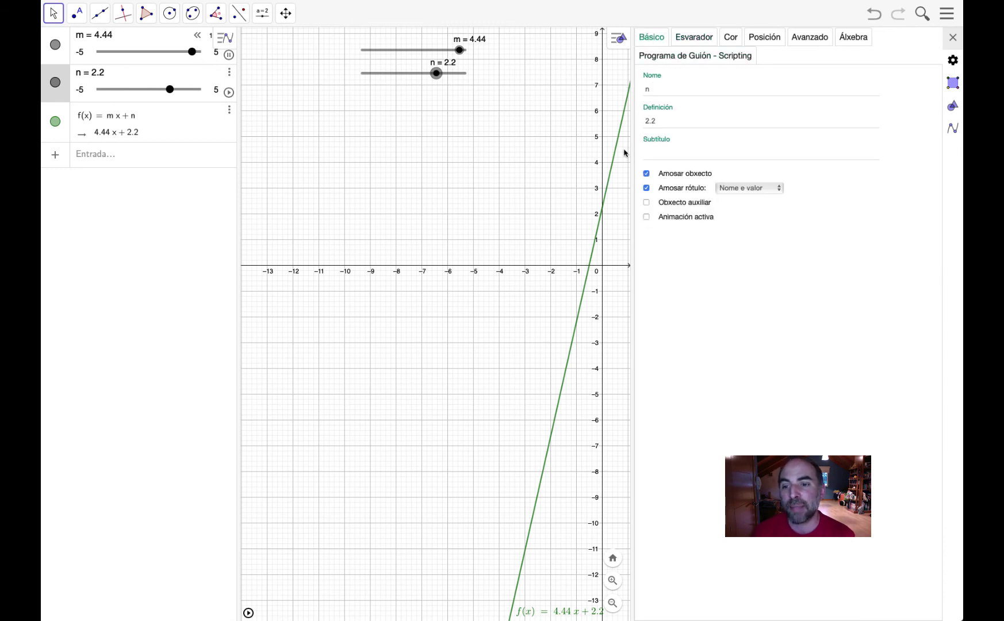
click(647, 218)
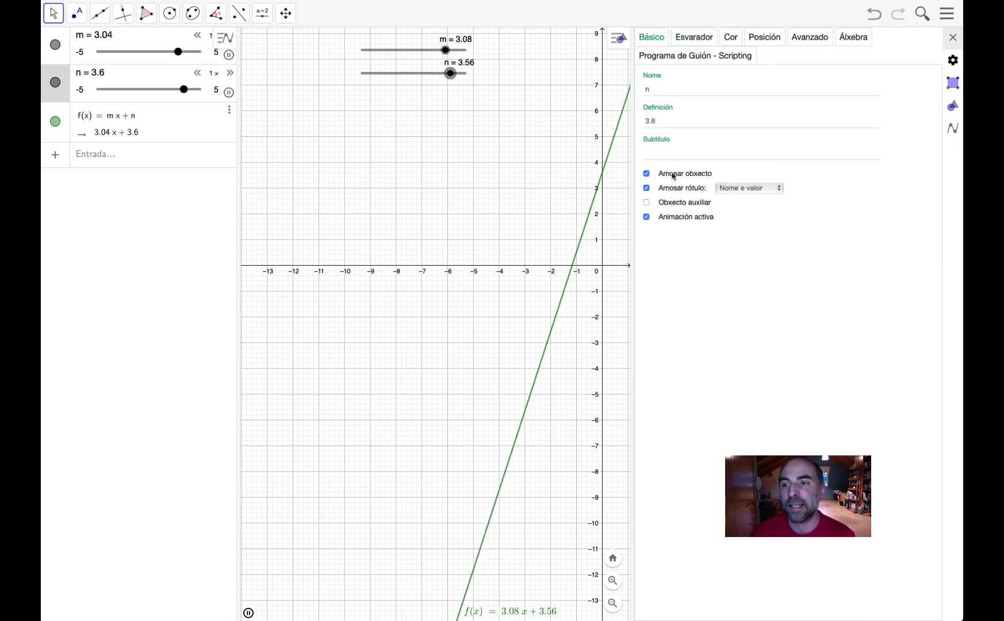
click(952, 37)
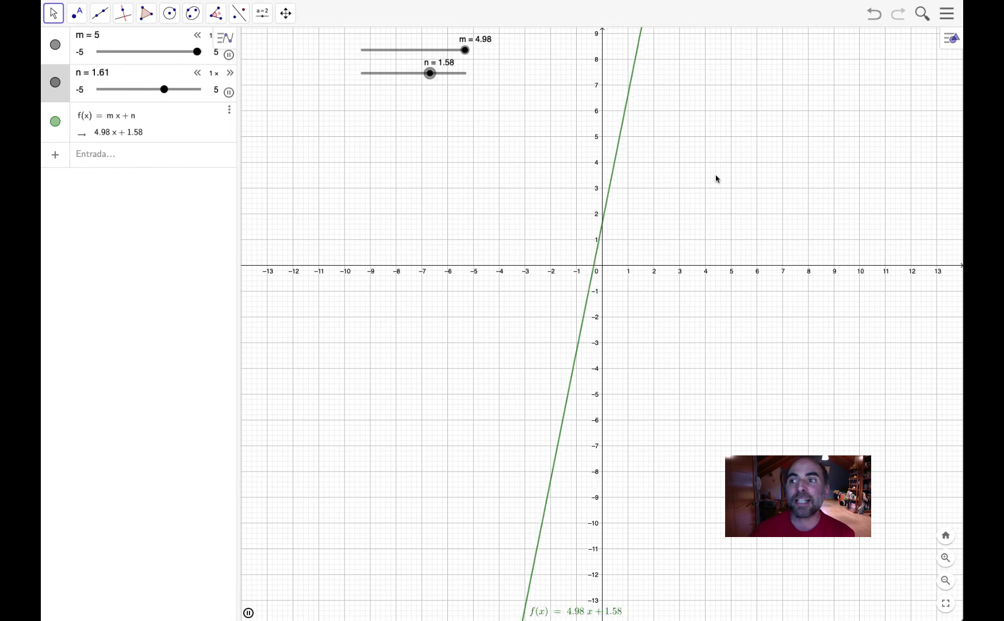
Save the construction as a file named rectas.ggb.
click(947, 13)
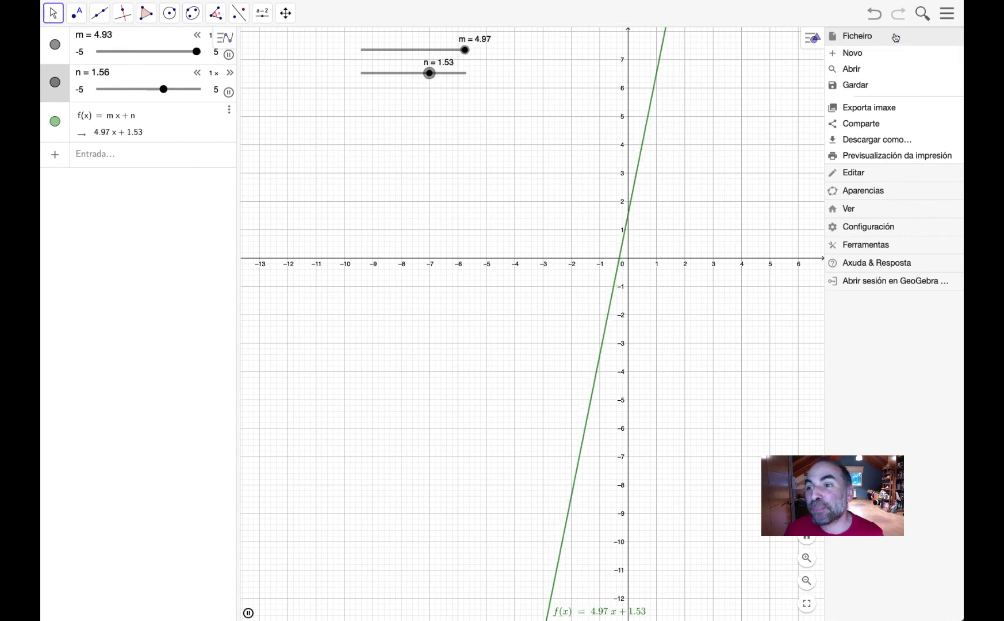
click(857, 86)
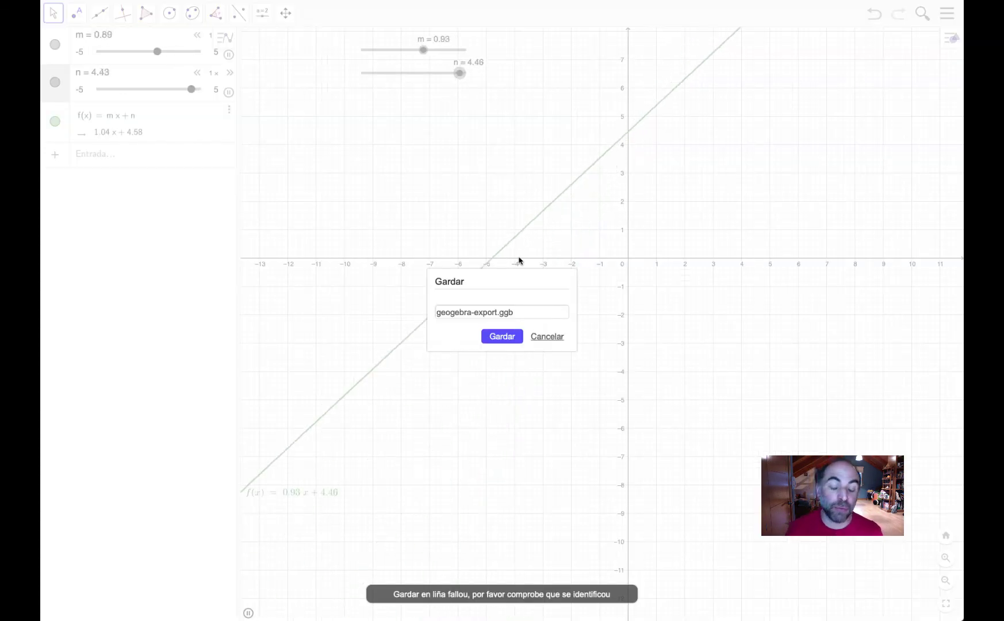
click(493, 312)
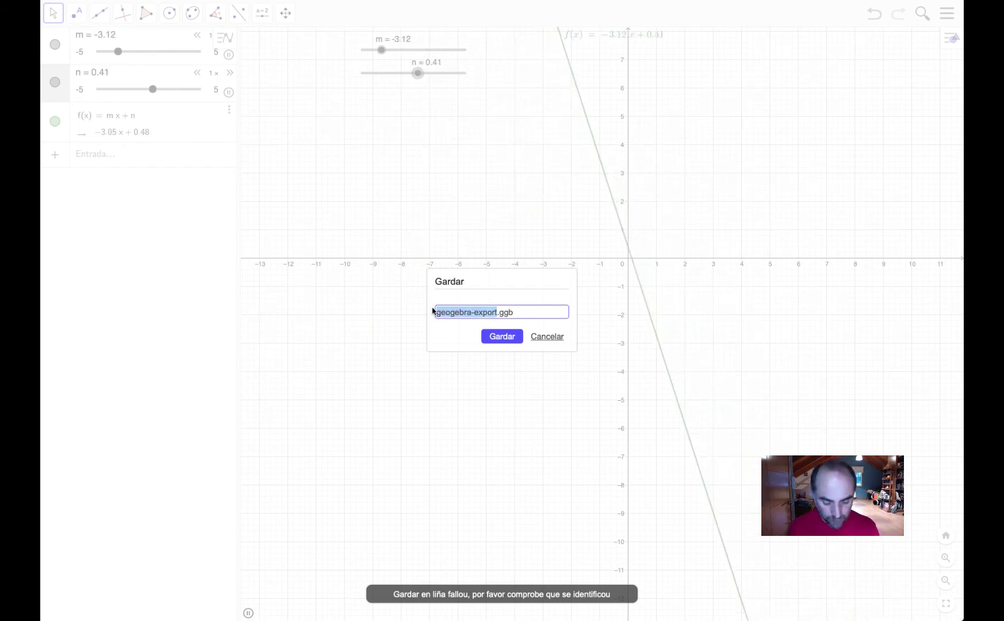
text(rectas)
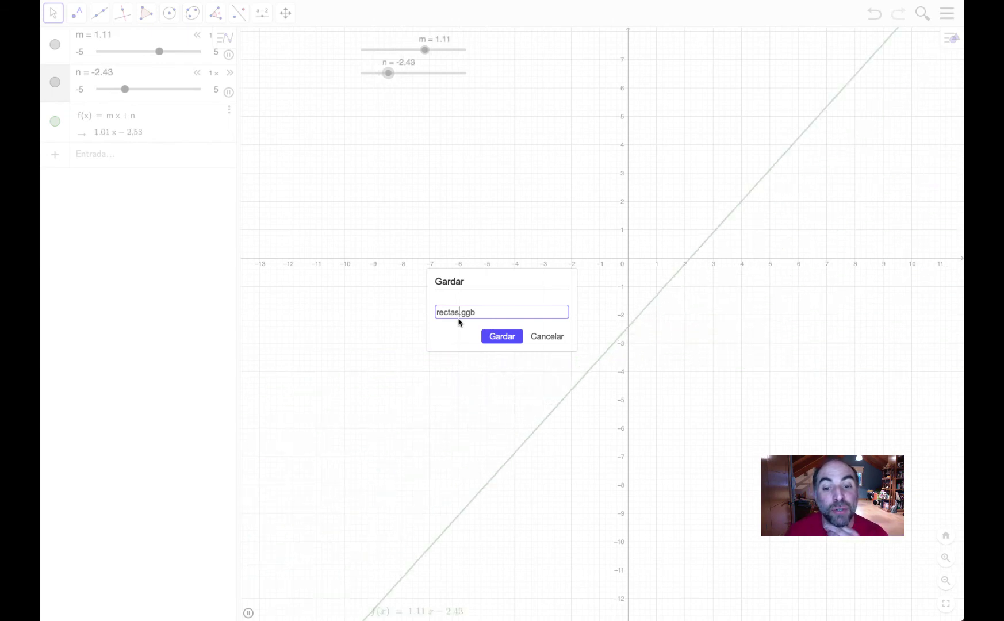
click(501, 337)
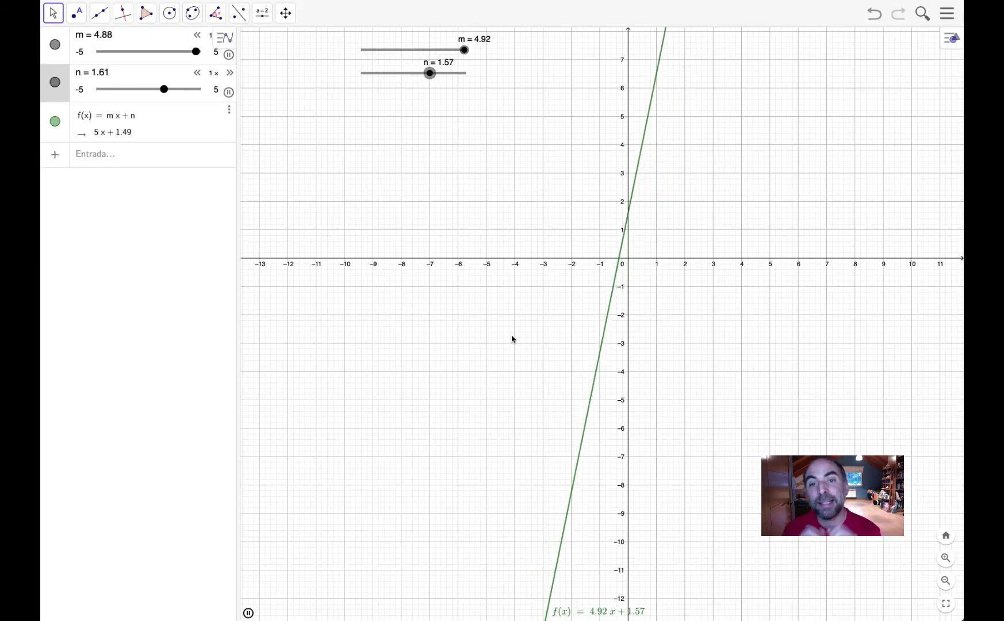